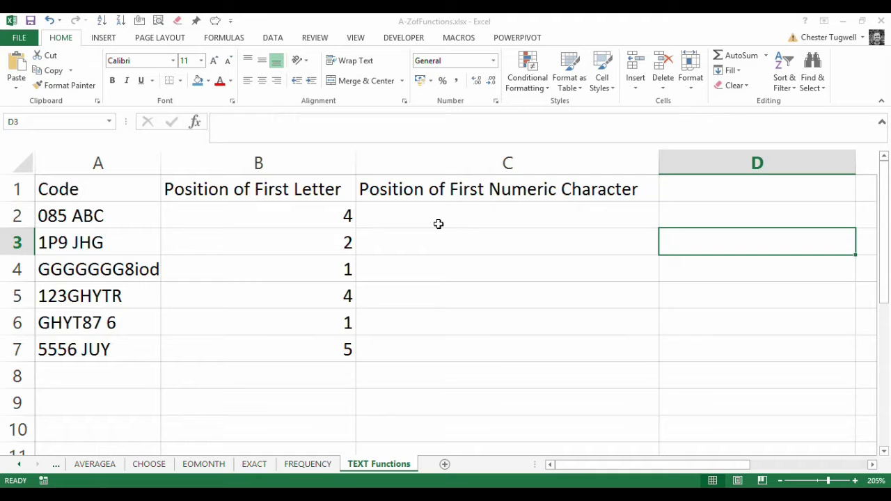
# Step: Enter =SEARCH(8,A2) in cell C2
pyautogui.click(439, 223)
pyautogui.write('=se')
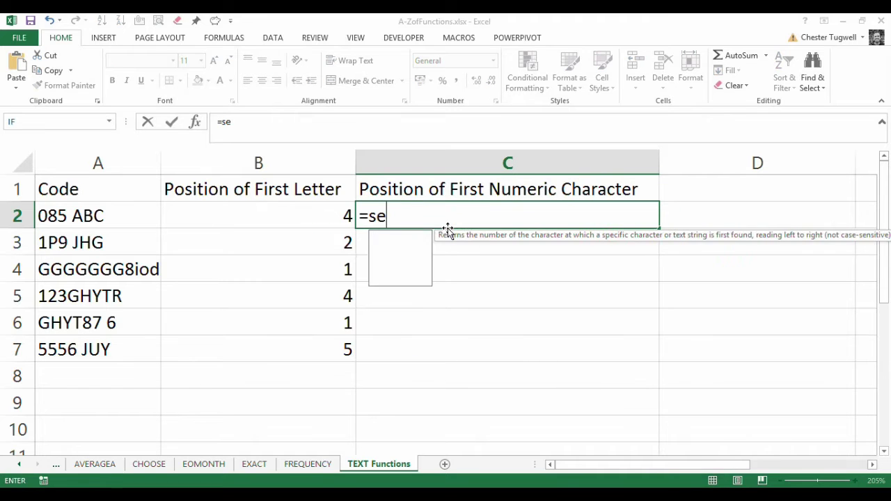
pyautogui.write('arch')
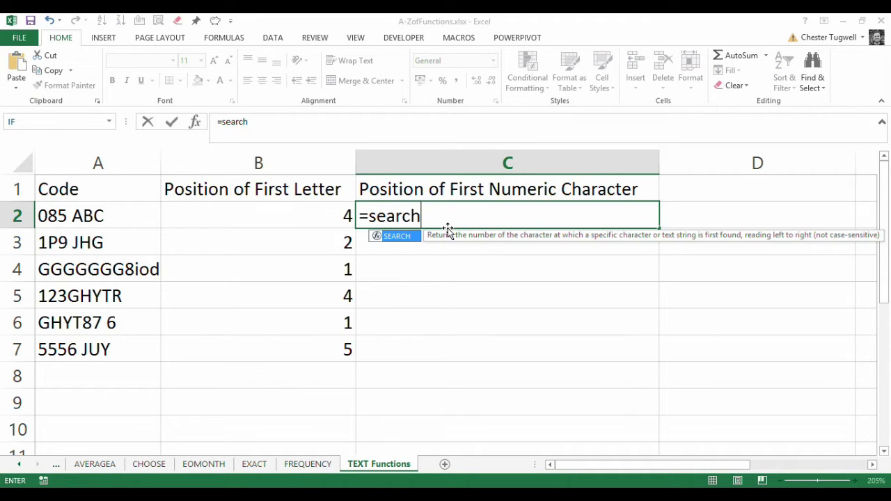
pyautogui.write('(')
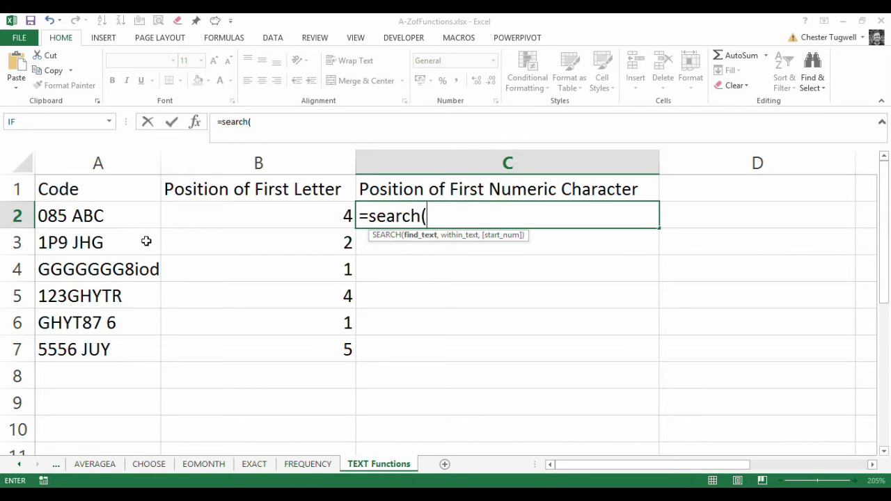
pyautogui.write('8,')
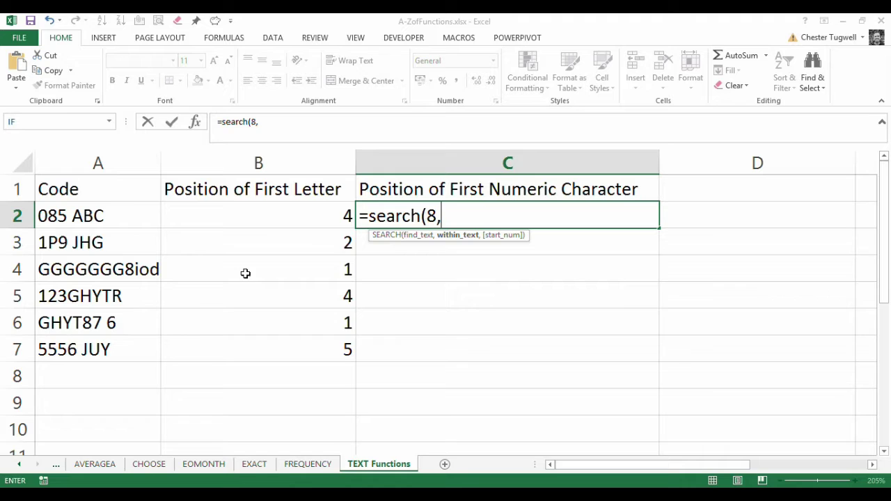
pyautogui.click(87, 206)
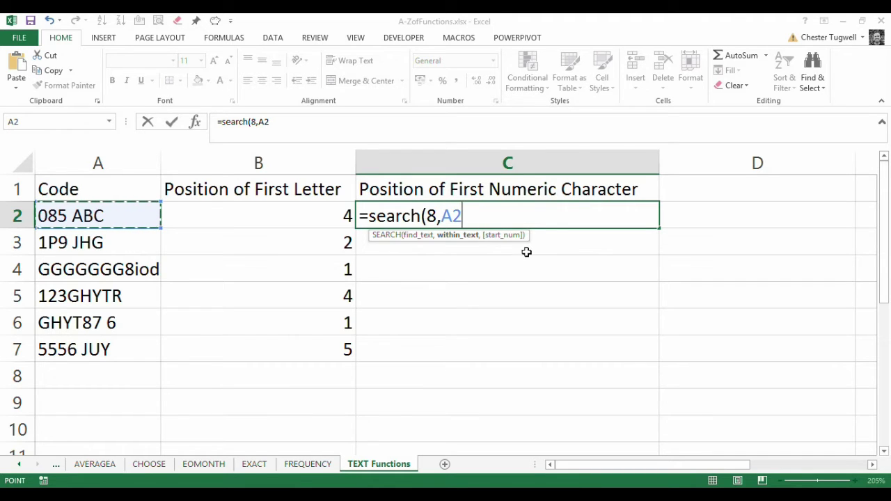
pyautogui.write(')')
pyautogui.press('Return')
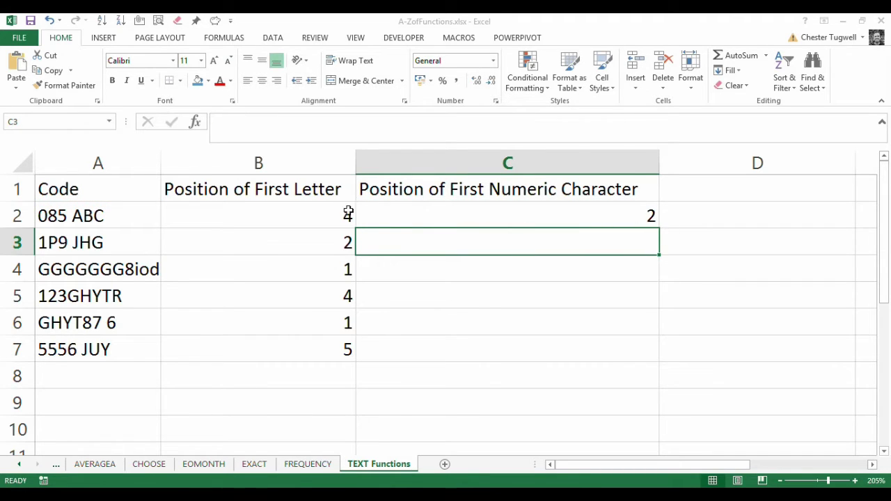
# Step: Change the searched value in C2 from 8 to 5 so it returns 3
pyautogui.click(543, 211)
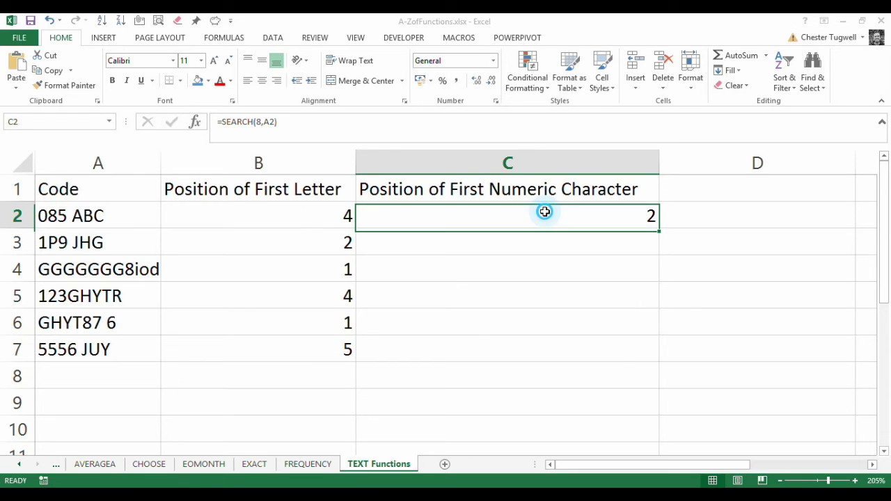
pyautogui.doubleClick(543, 212)
pyautogui.click(454, 215)
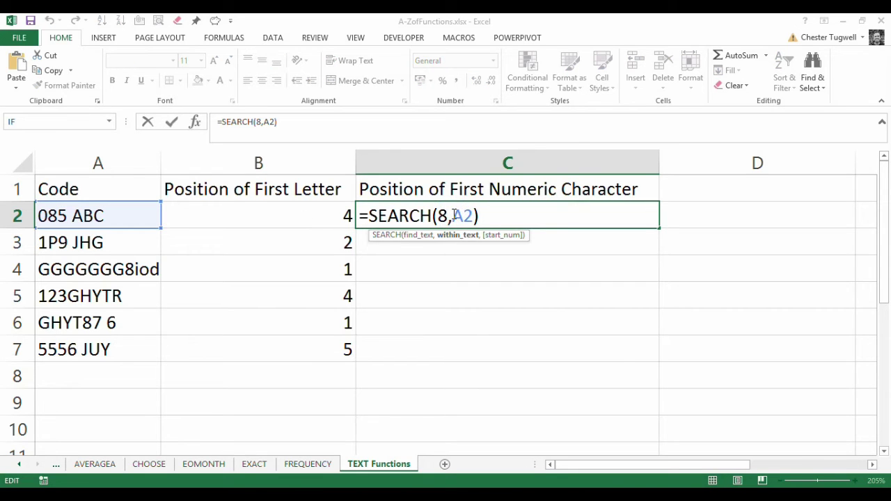
pyautogui.press('Left')
pyautogui.press('BackSpace')
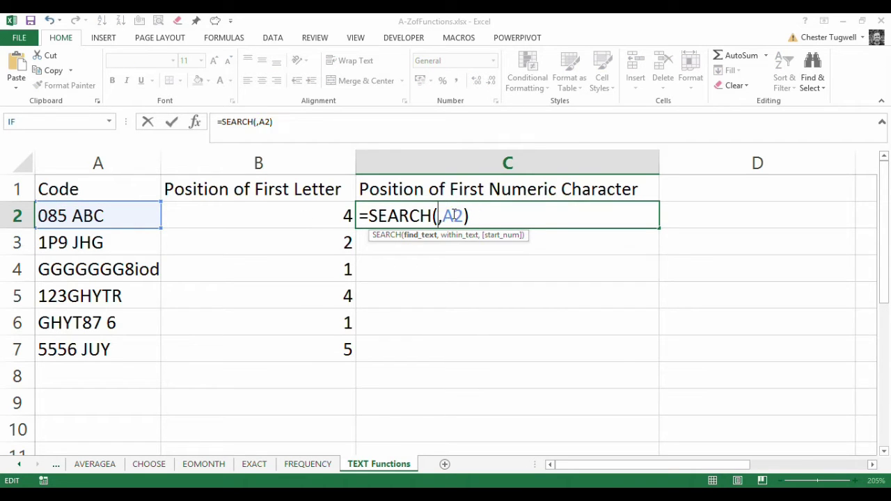
pyautogui.write('5')
pyautogui.press('Return')
pyautogui.click(570, 213)
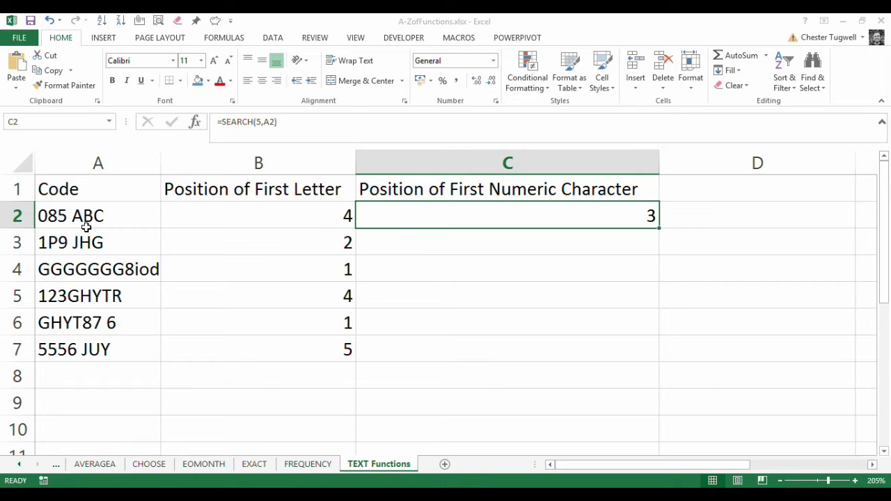
# Step: Replace the 5 in C2's SEARCH with the array {0,1,2,3,4,5,6,7,8,9}, returning 1
pyautogui.click(259, 121)
pyautogui.press('BackSpace')
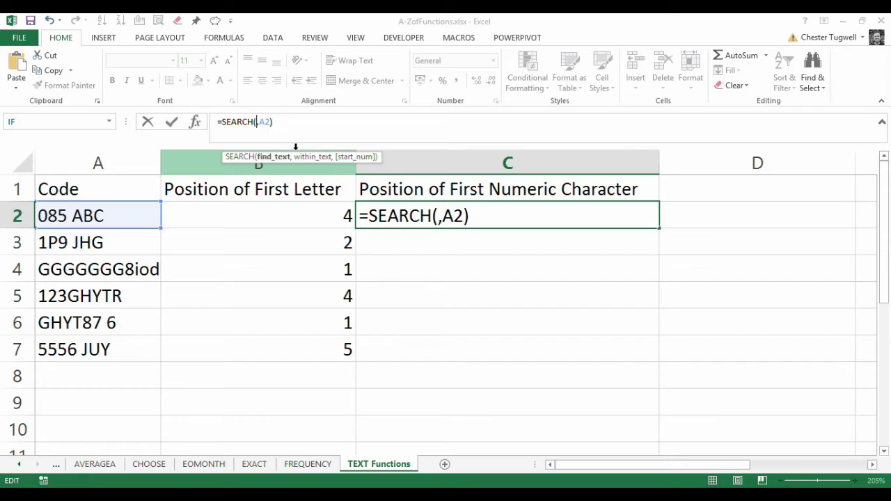
pyautogui.write('{')
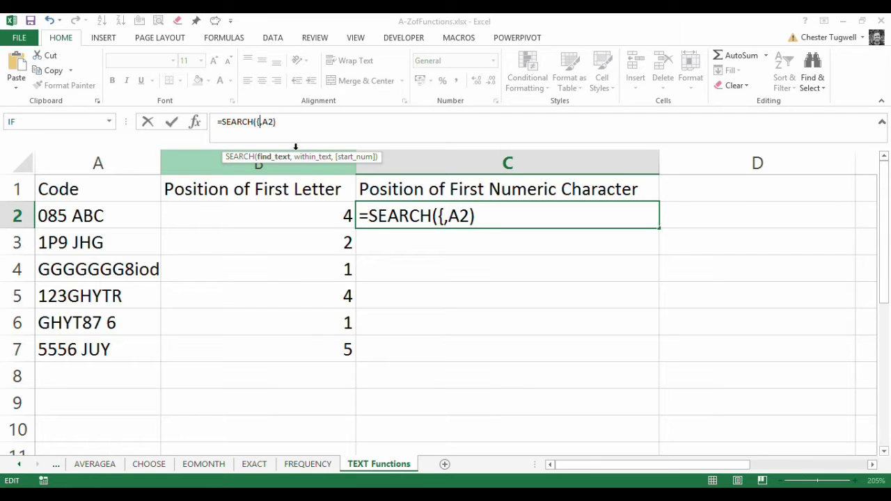
pyautogui.write('0')
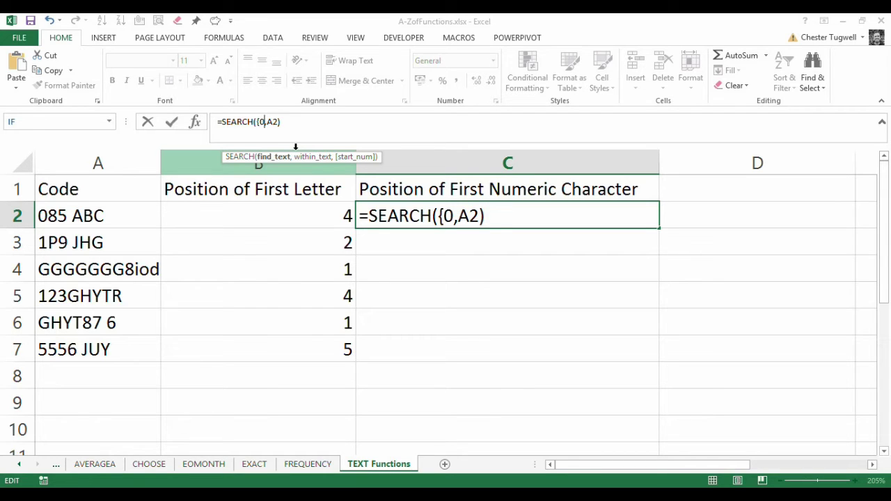
pyautogui.write(',1,2,3,')
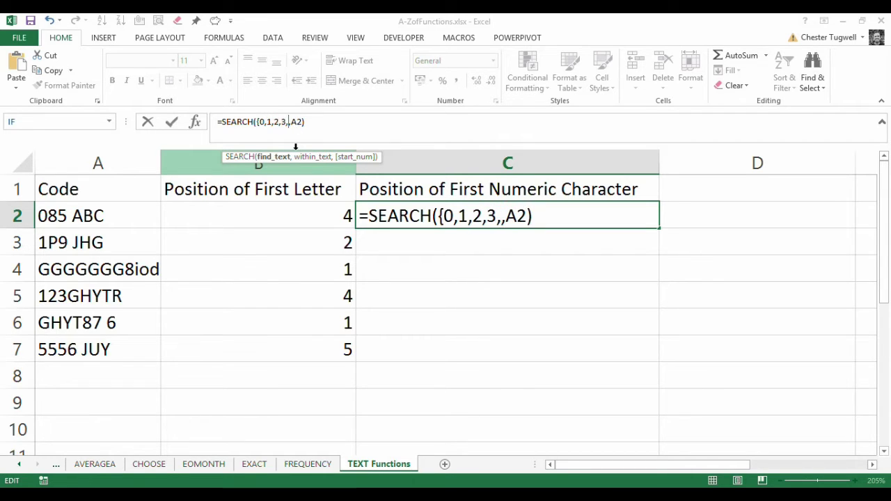
pyautogui.write('4')
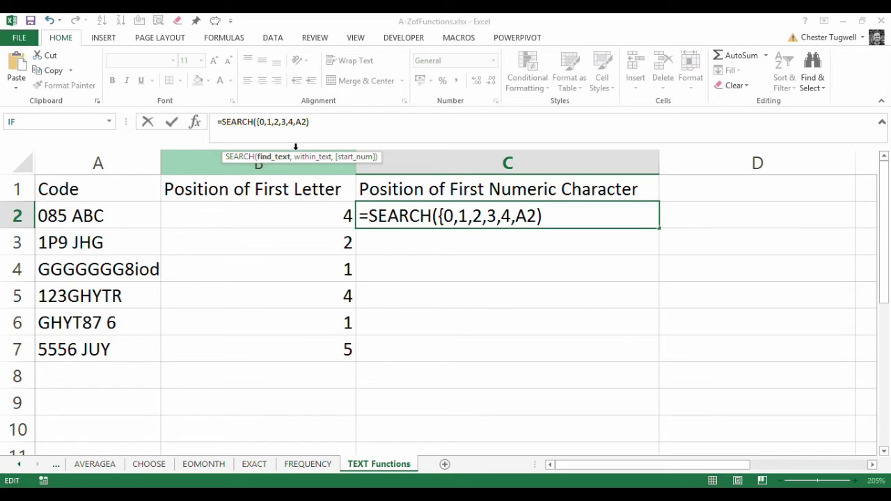
pyautogui.write(',5,6,7,')
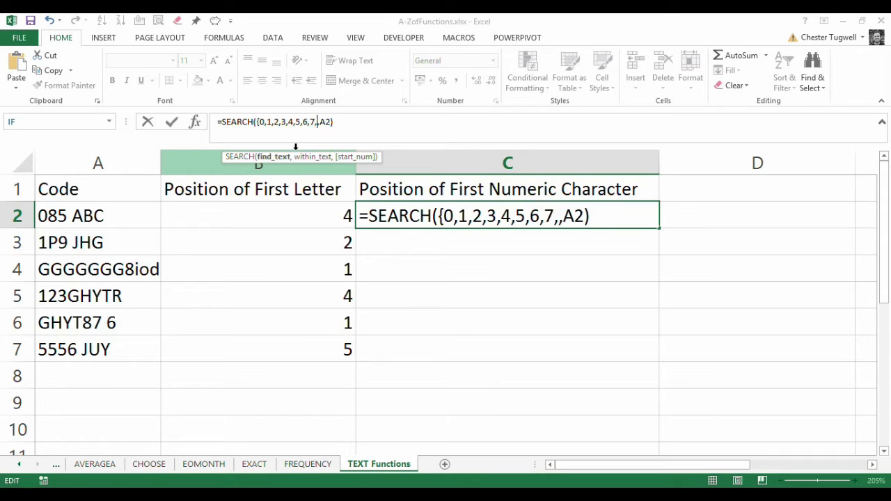
pyautogui.write('8,9')
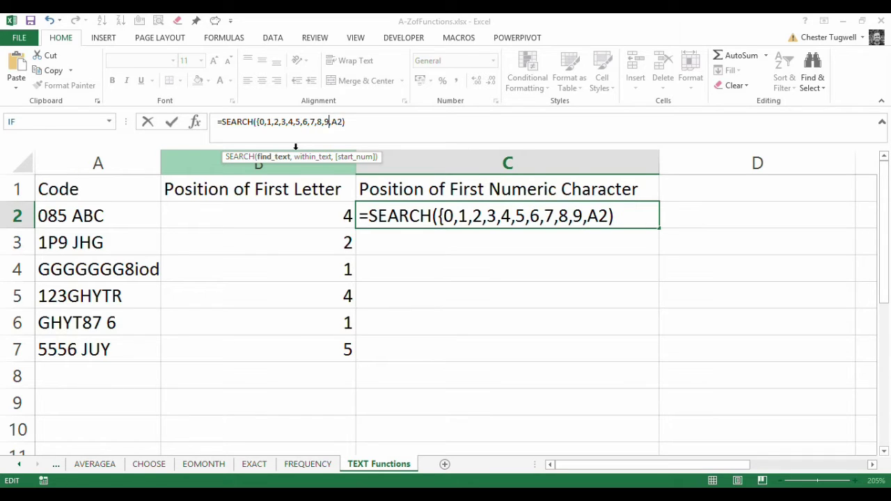
pyautogui.write('}')
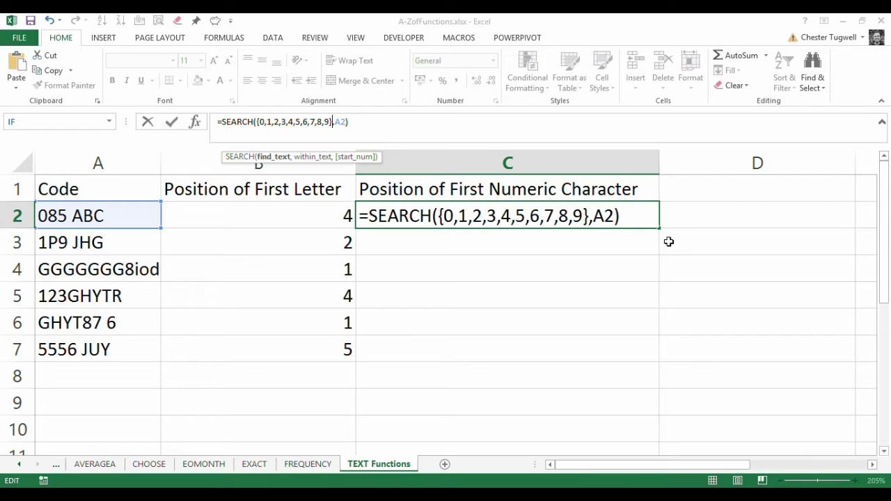
pyautogui.press('Return')
pyautogui.click(641, 218)
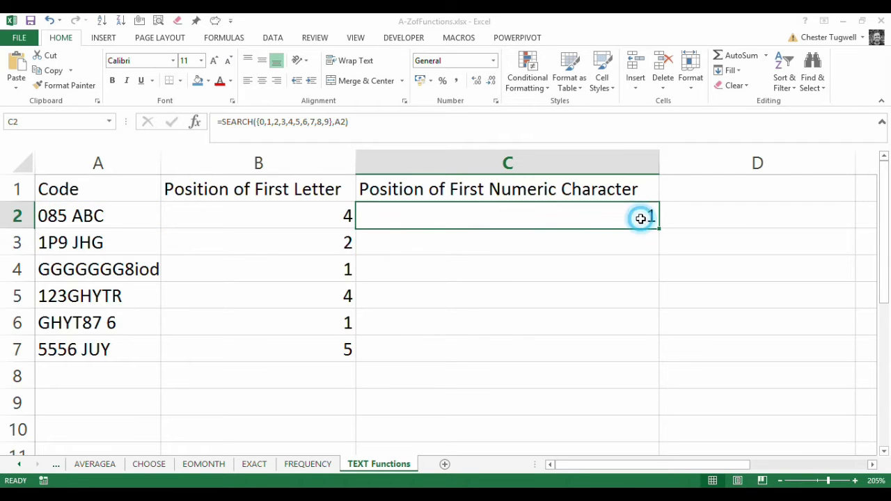
# Step: Edit the A2 code from 085 ABC to 185 ABC, leaving C2 showing #VALUE!
pyautogui.click(65, 213)
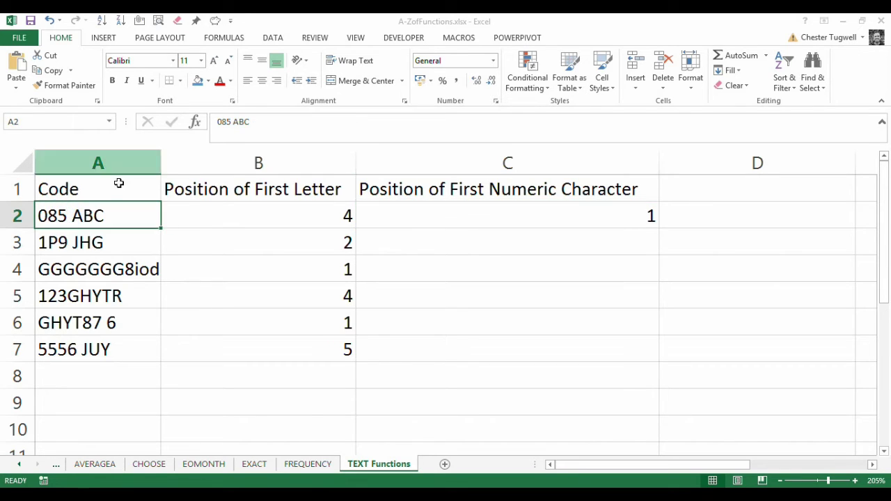
pyautogui.doubleClick(45, 220)
pyautogui.press('BackSpace')
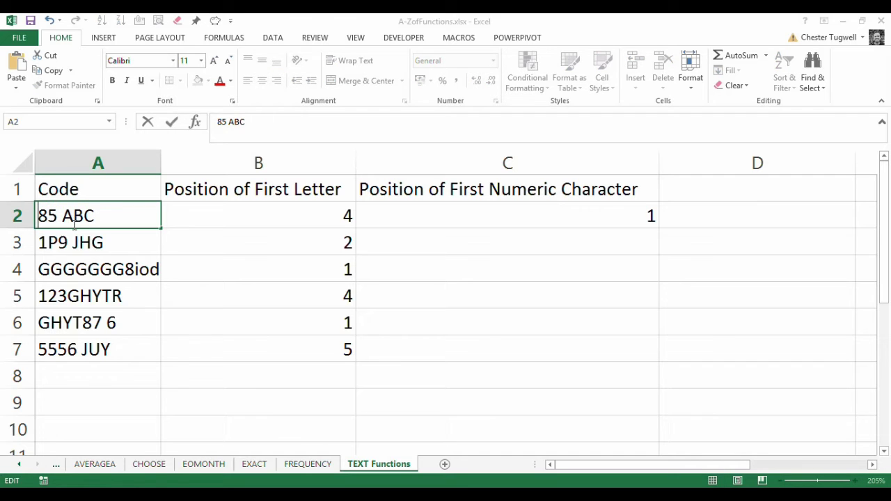
pyautogui.write('1')
pyautogui.press('Return')
pyautogui.click(549, 221)
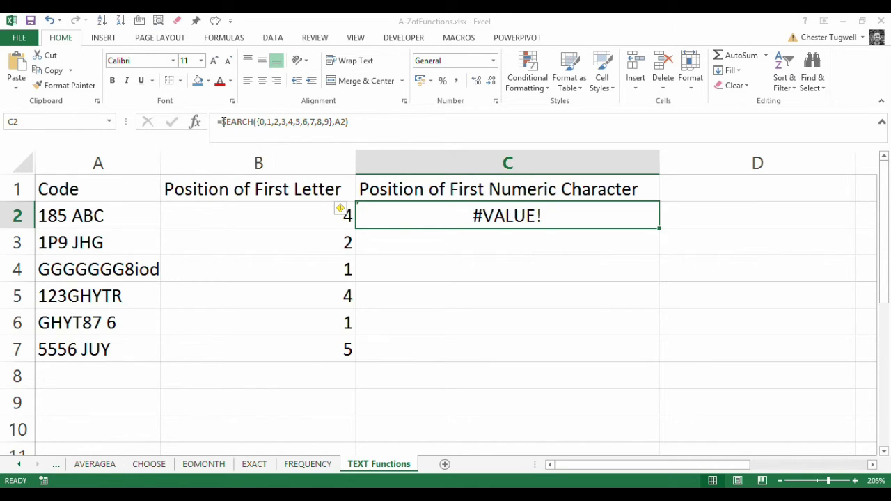
pyautogui.doubleClick(559, 209)
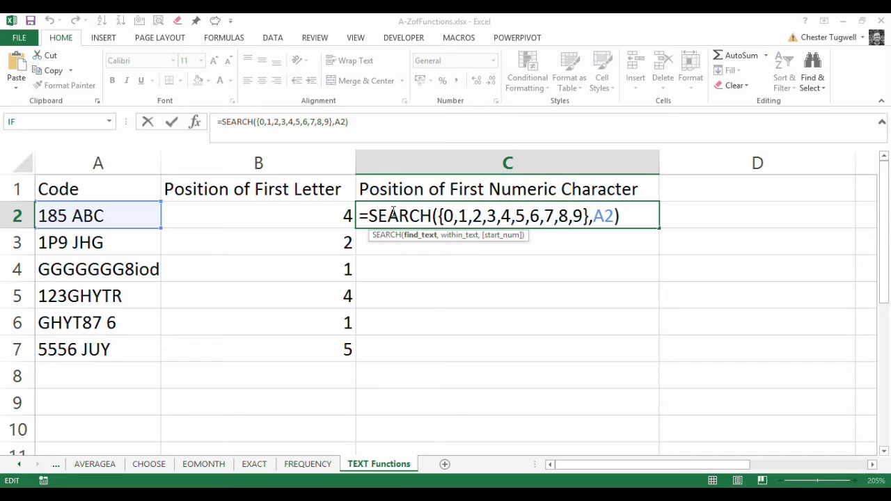
pyautogui.moveTo(368, 214); pyautogui.dragTo(636, 217)
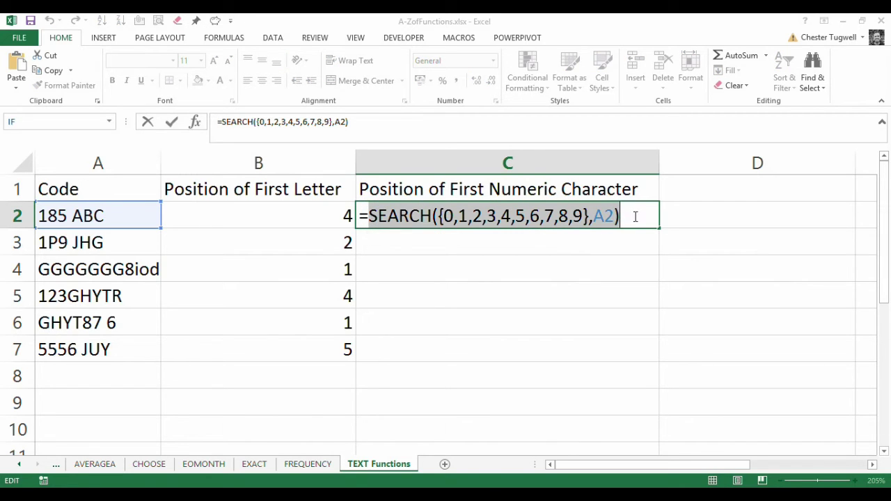
pyautogui.press('F9')
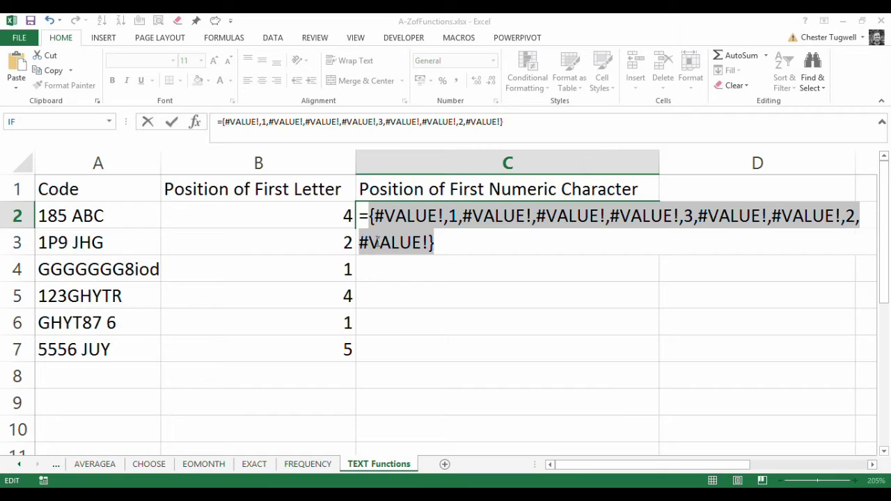
pyautogui.hotkey('ctrl', 'z')
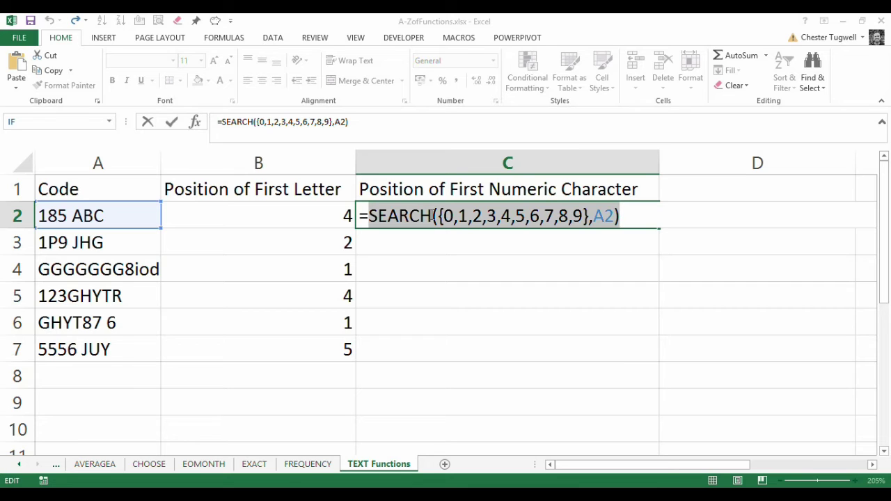
# Step: Make C2 read =MIN(SEARCH({0,1,2,3,4,5,6,7,8,9},A2)) and reopen it for editing
pyautogui.click(368, 215)
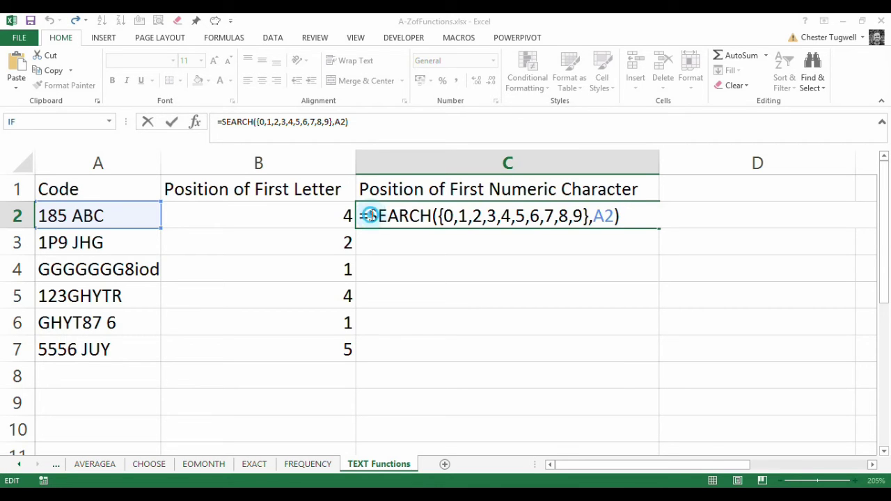
pyautogui.write('min(')
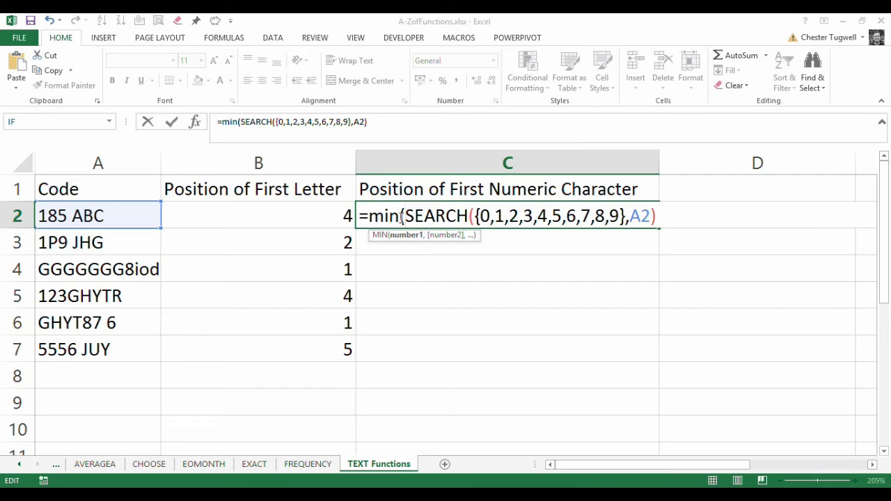
pyautogui.click(660, 218)
pyautogui.write(')')
pyautogui.press('Return')
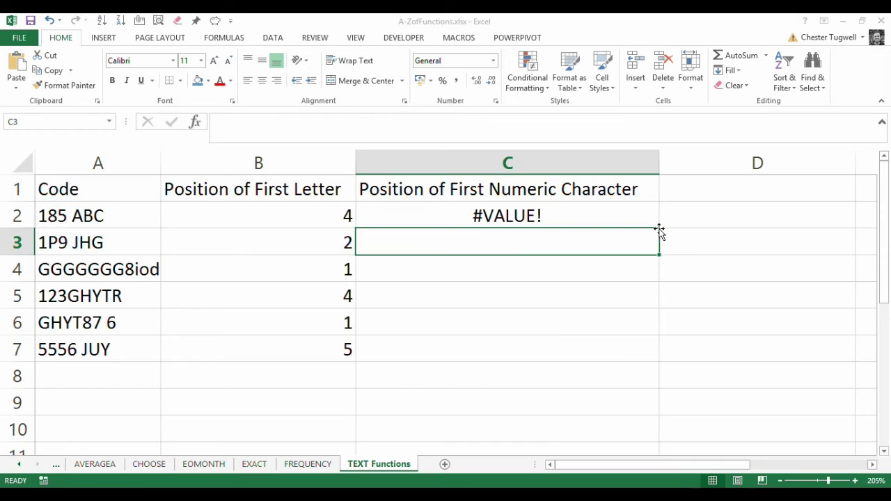
pyautogui.click(516, 216)
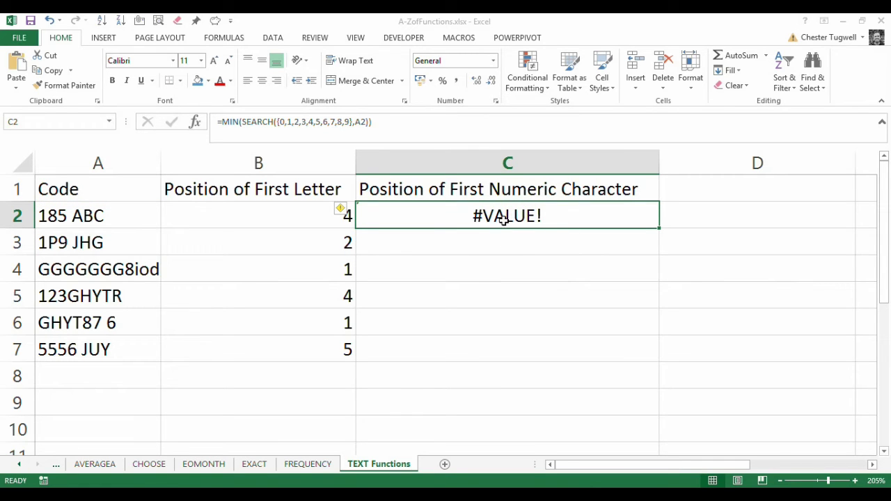
pyautogui.click(385, 119)
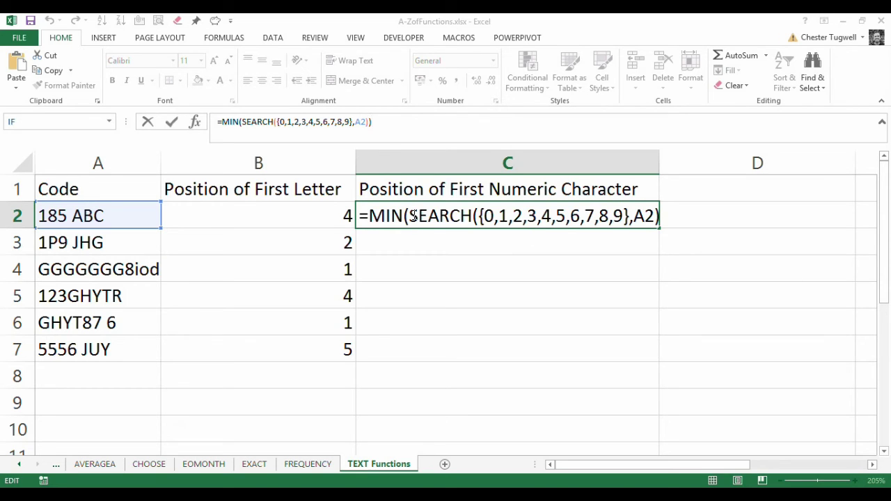
# Step: Wrap SEARCH in IFERROR(...,"") inside MIN and confirm C2 as an array formula with Ctrl+Shift+Enter
pyautogui.click(413, 216)
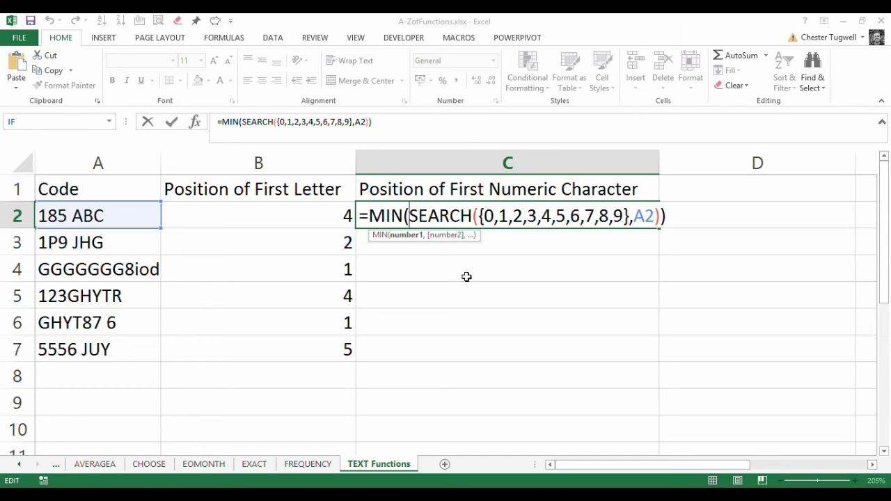
pyautogui.hotkey('ctrl', 'Return')
pyautogui.doubleClick(439, 221)
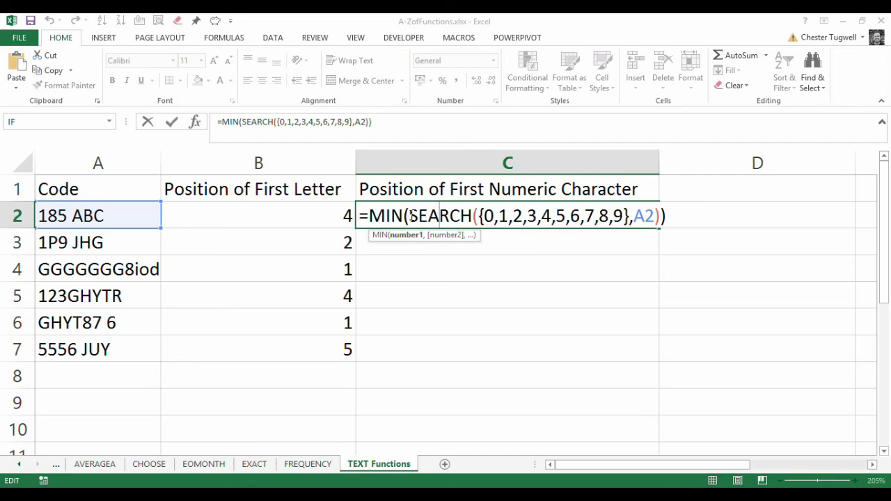
pyautogui.click(409, 216)
pyautogui.write('ifer')
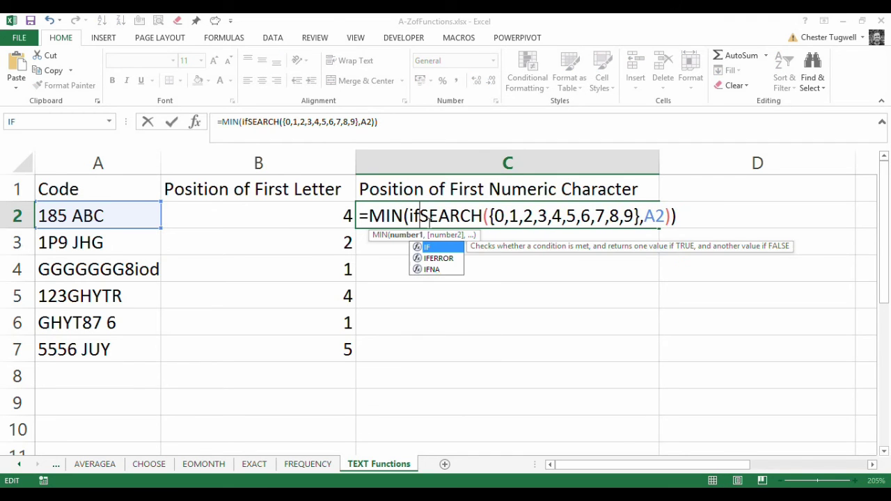
pyautogui.write('ror(')
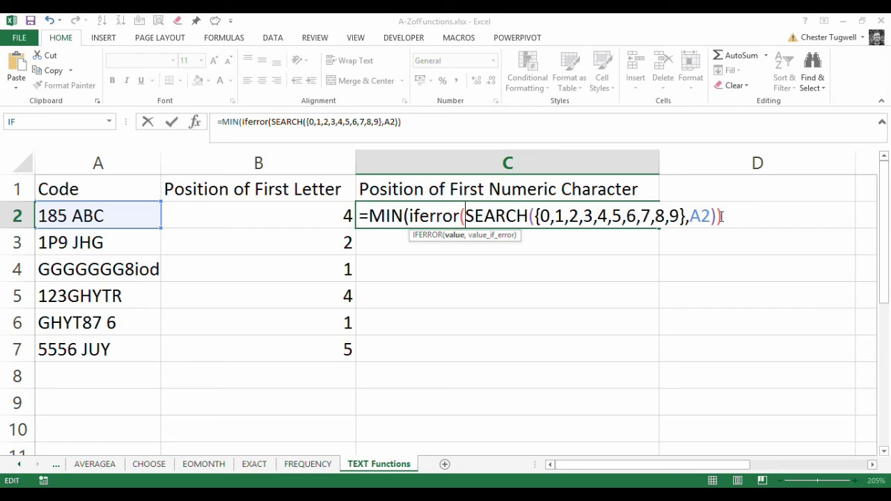
pyautogui.click(719, 217)
pyautogui.write(',')
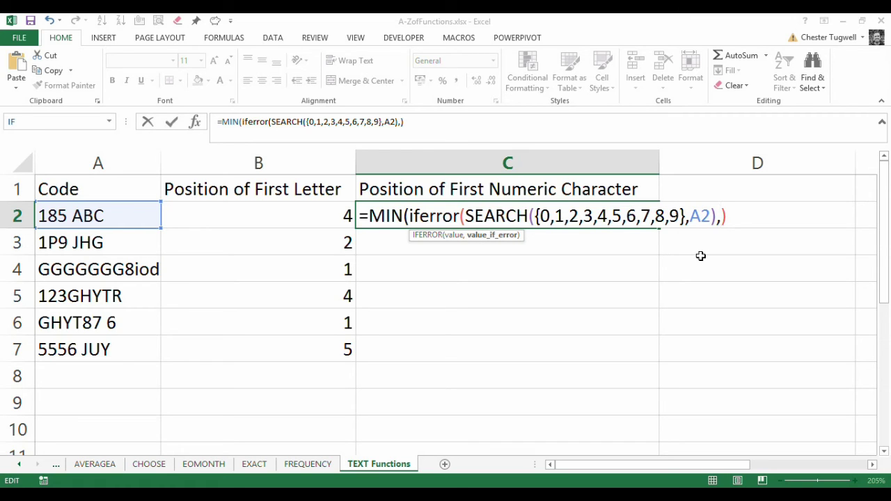
pyautogui.write('""')
pyautogui.click(748, 215)
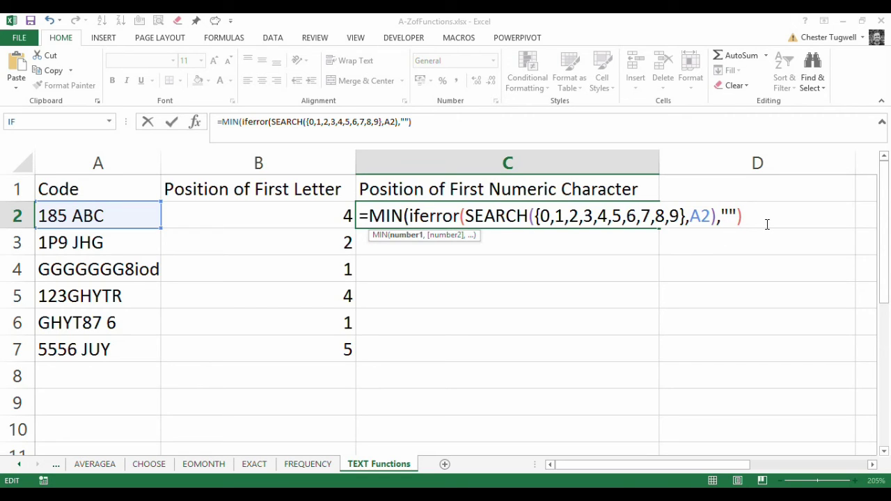
pyautogui.write(')')
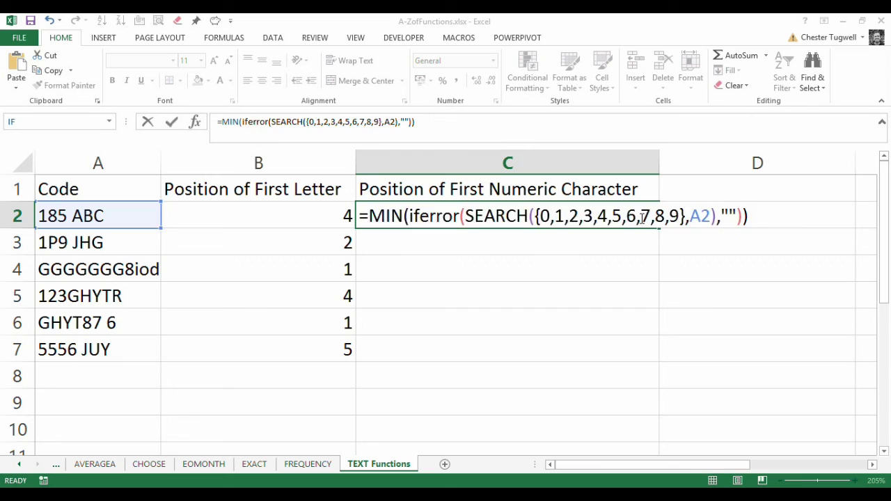
pyautogui.hotkey('ctrl', 'shift', 'Return')
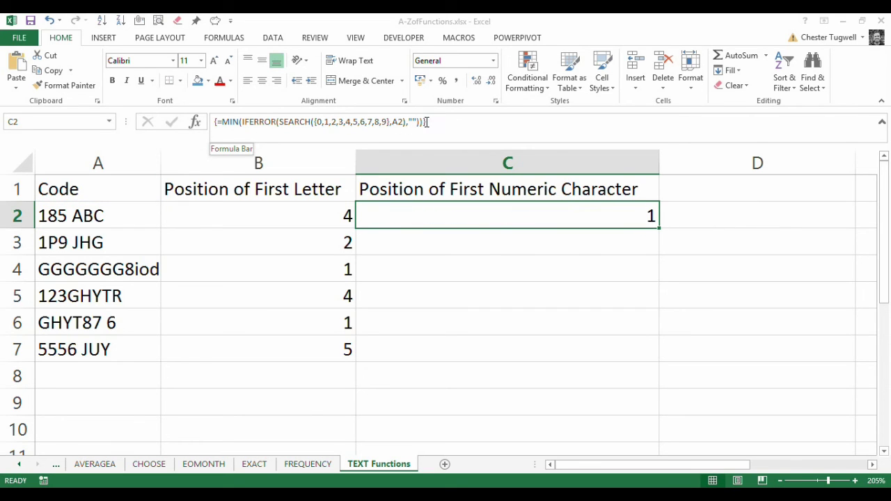
# Step: Fill the array formula down to C7 and compare results with each code in A2:A7
pyautogui.doubleClick(659, 228)
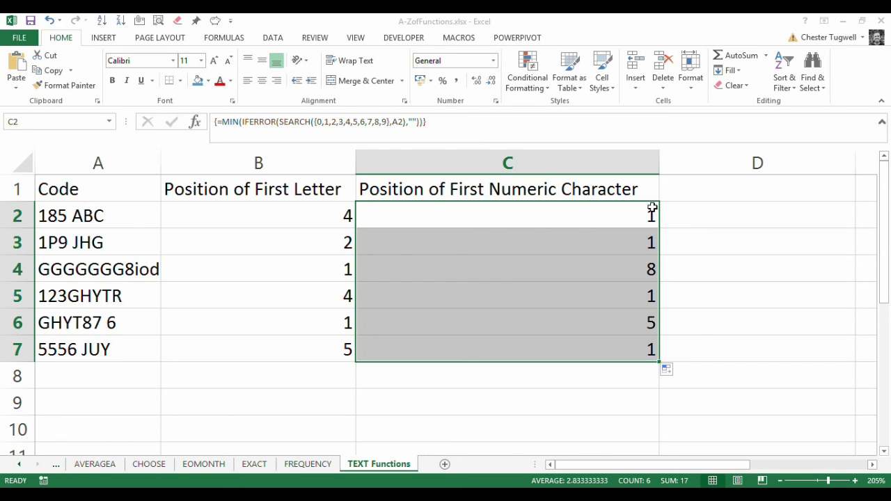
pyautogui.click(47, 217)
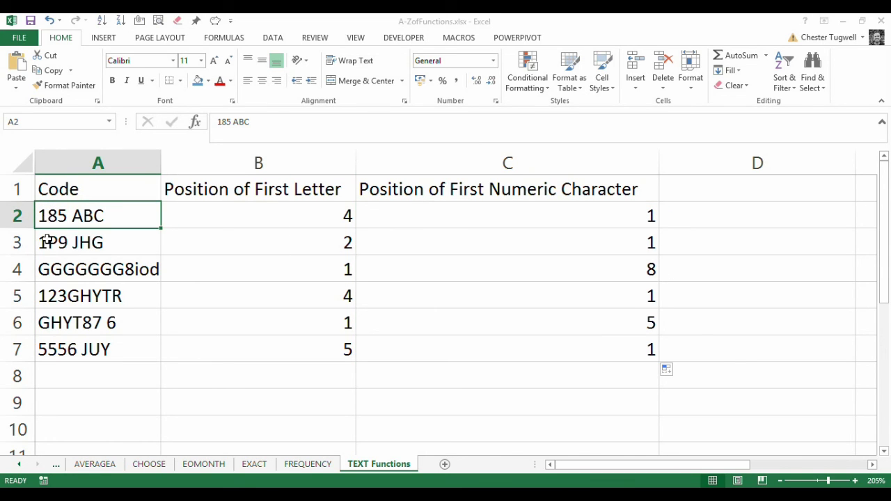
pyautogui.click(48, 240)
pyautogui.click(50, 277)
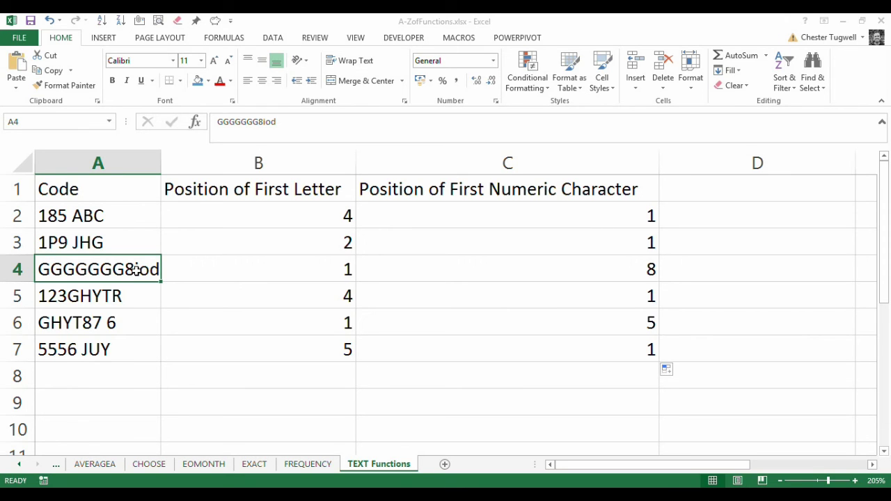
pyautogui.click(112, 294)
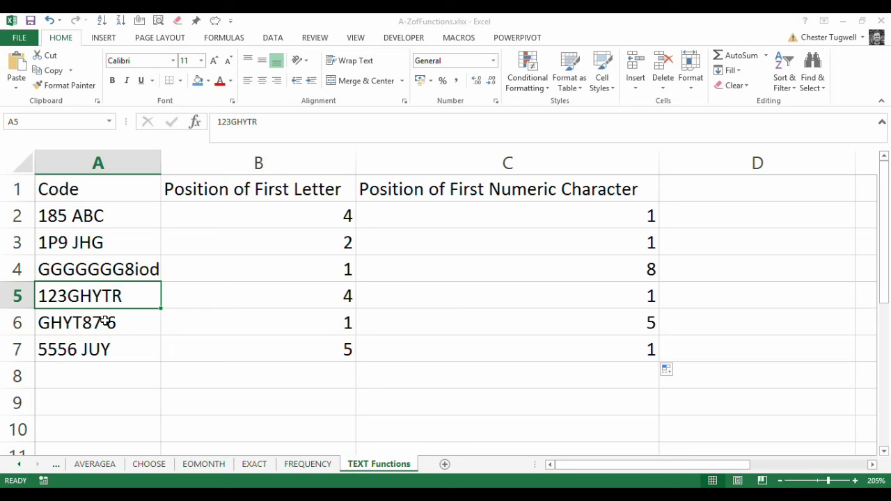
pyautogui.click(105, 322)
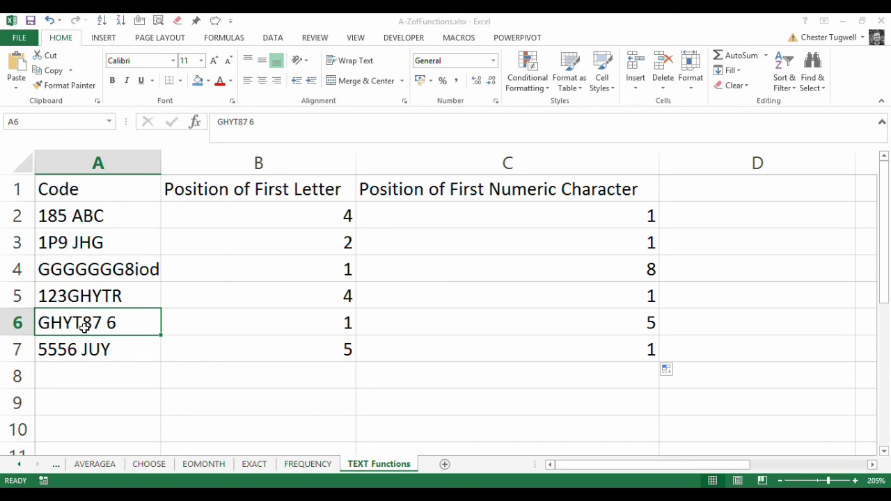
pyautogui.click(84, 354)
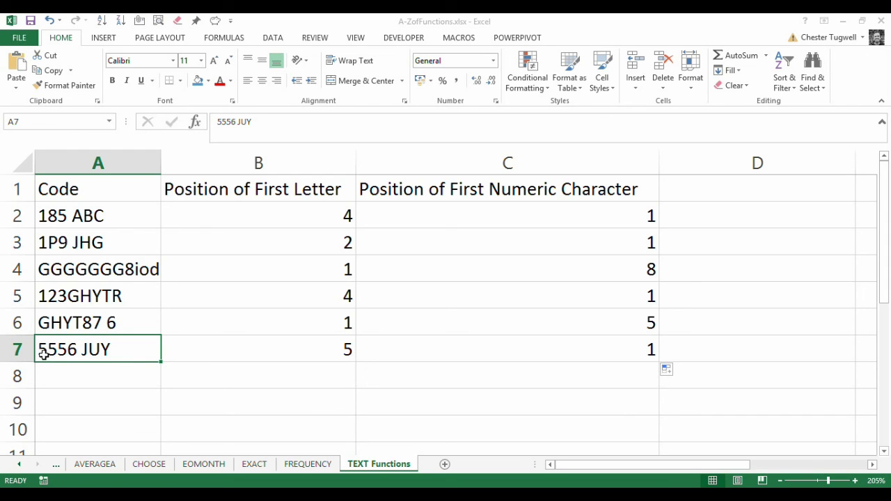
# Step: Reopen C2 to review =MIN(IFERROR(SEARCH({0,1,2,3,4,5,6,7,8,9},A2),""))
pyautogui.doubleClick(547, 221)
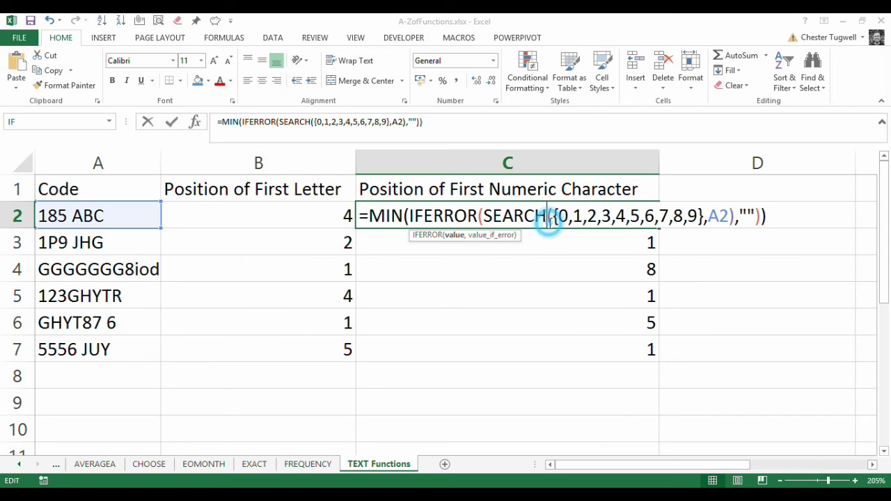